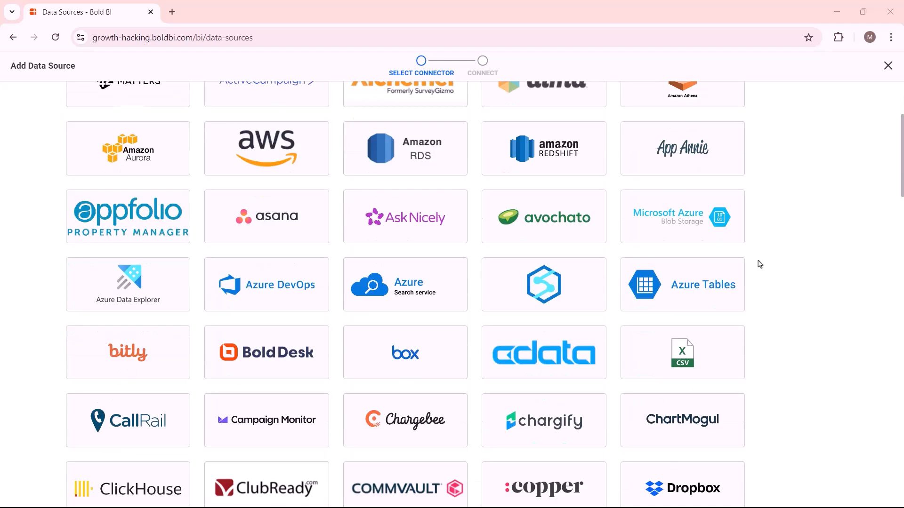
scroll(761, 265, "down", 5)
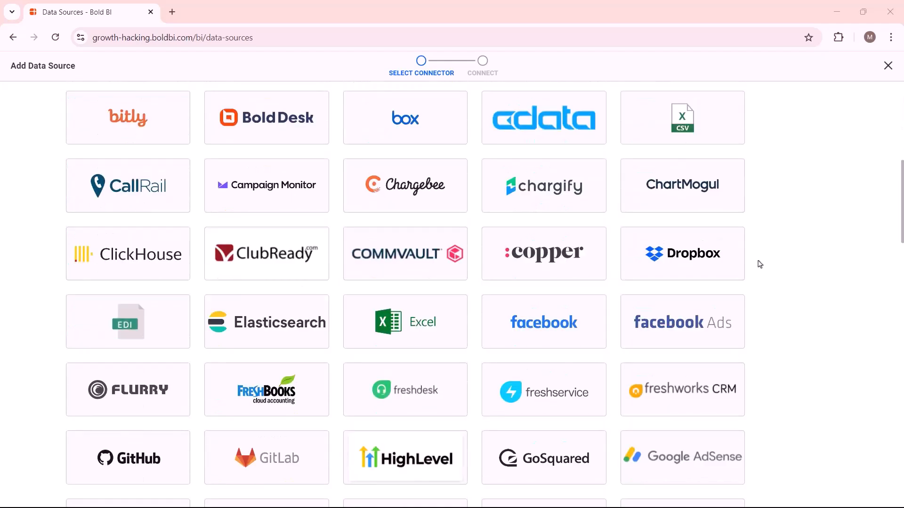
scroll(761, 266, "down", 4)
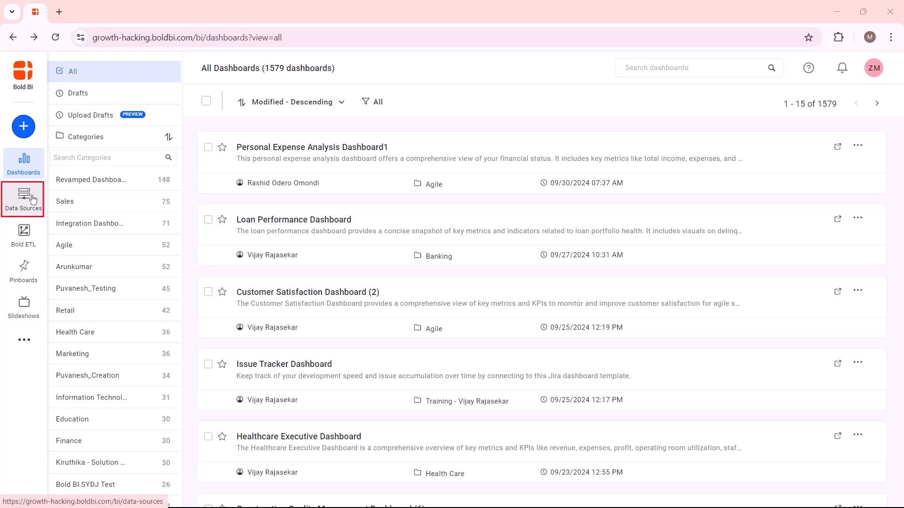
Create a new data source, search the connectors for "mic" and select Microsoft Dynamic 365 Sales (CRM).
left_click(33, 200)
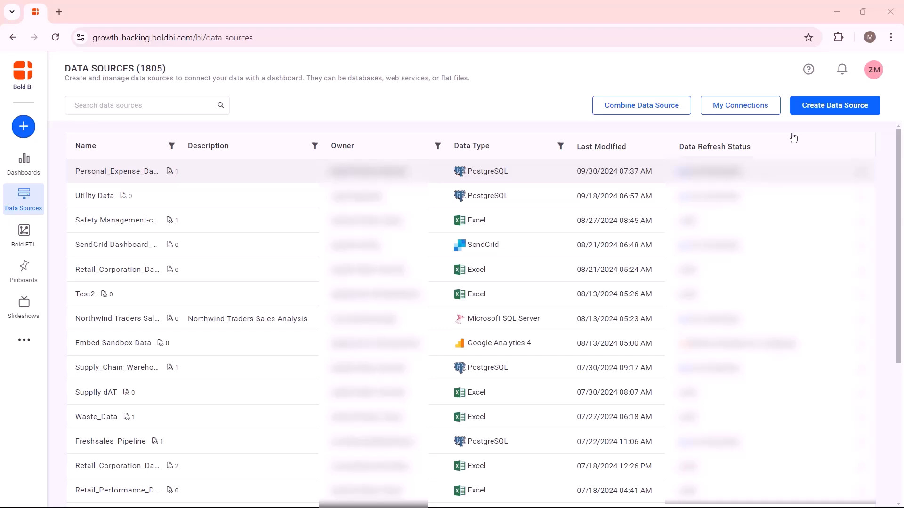
left_click(831, 108)
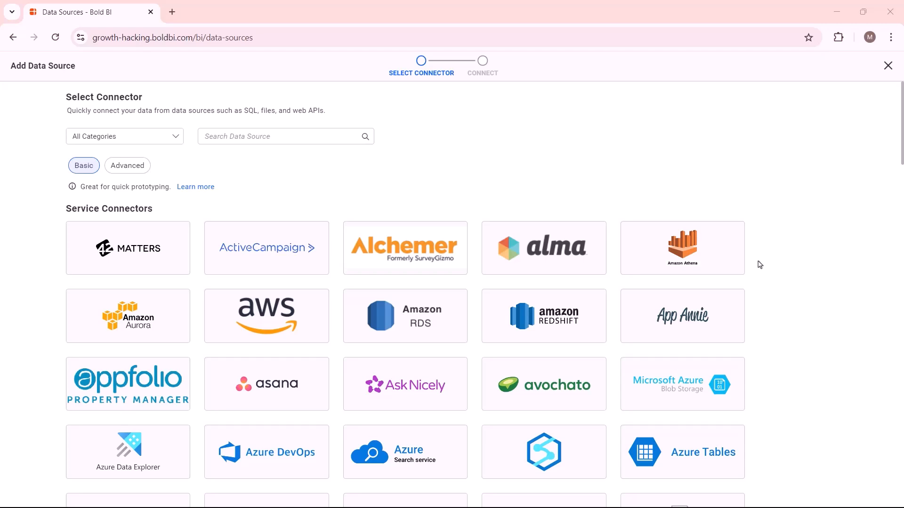
left_click(228, 136)
type("mic")
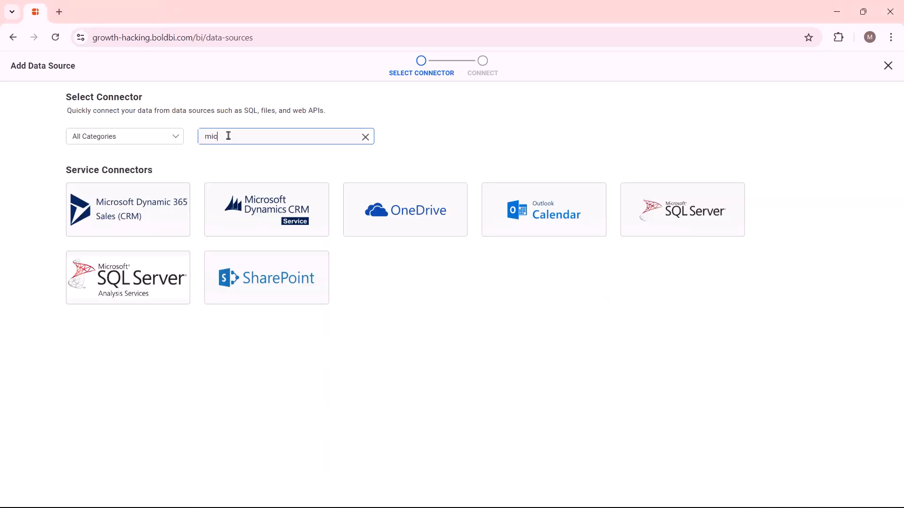
mouse_move(94, 229)
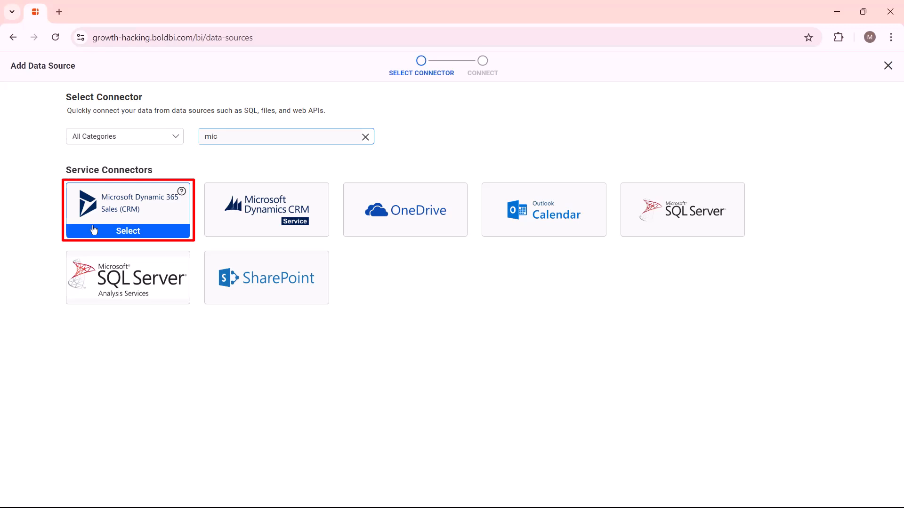
left_click(94, 230)
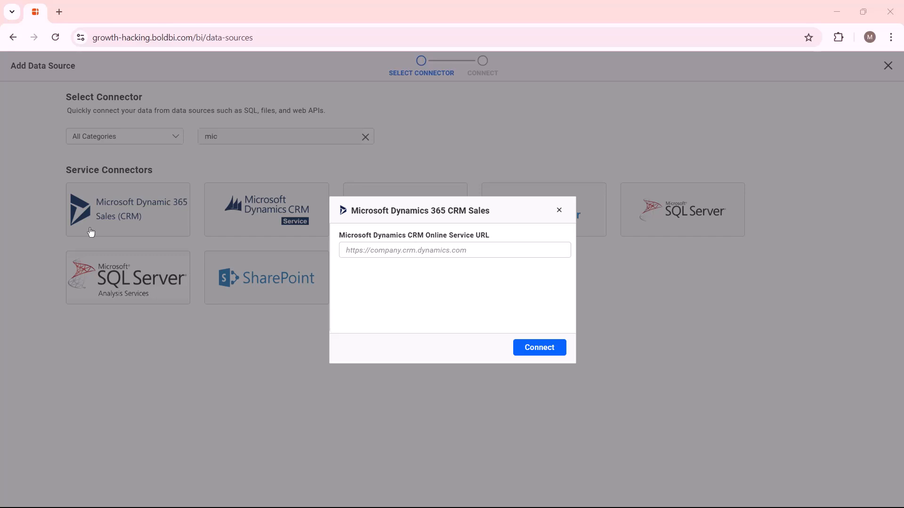
Enter the Microsoft Dynamics CRM Online Service URL and name the data source SalesLeadDatasource.
left_click(402, 252)
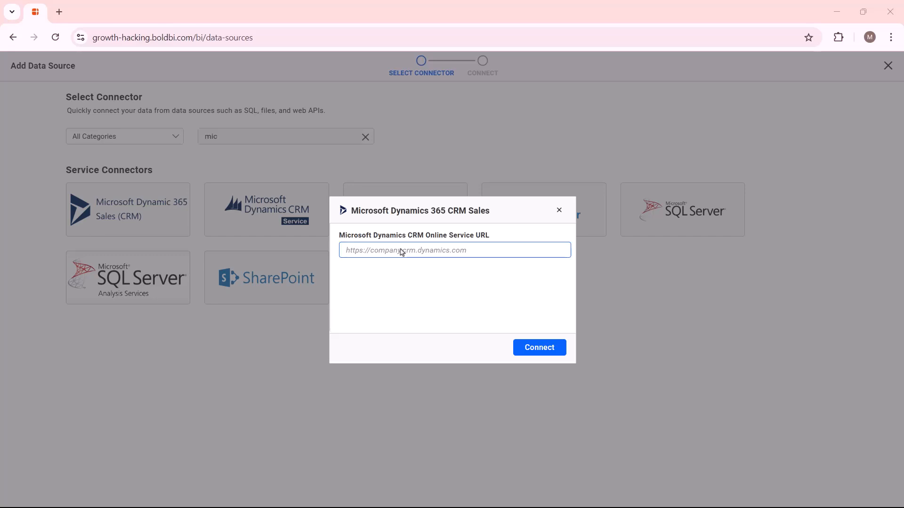
key("ctrl+v")
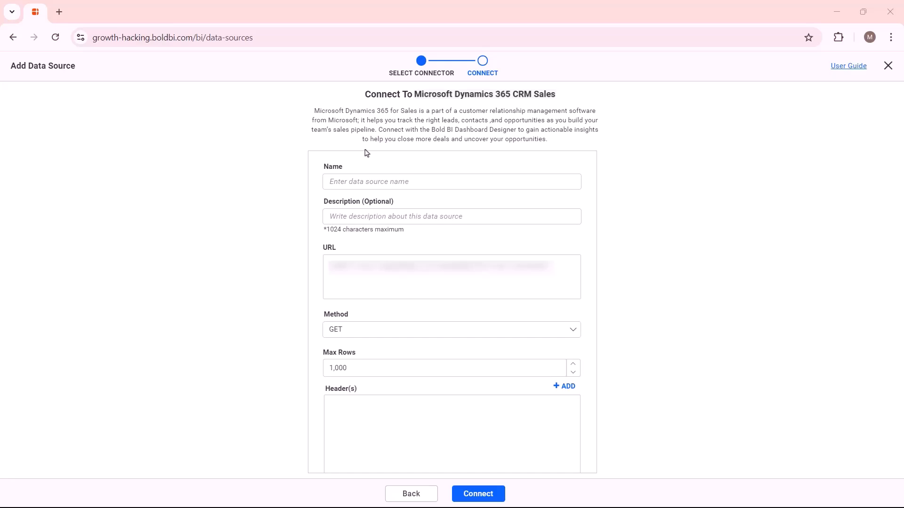
left_click(348, 178)
type("Sales")
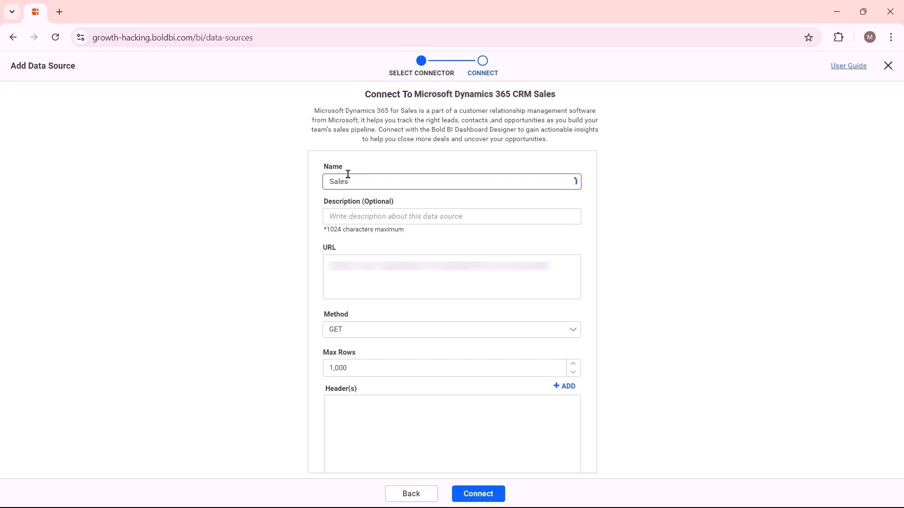
type("LeadDatasource")
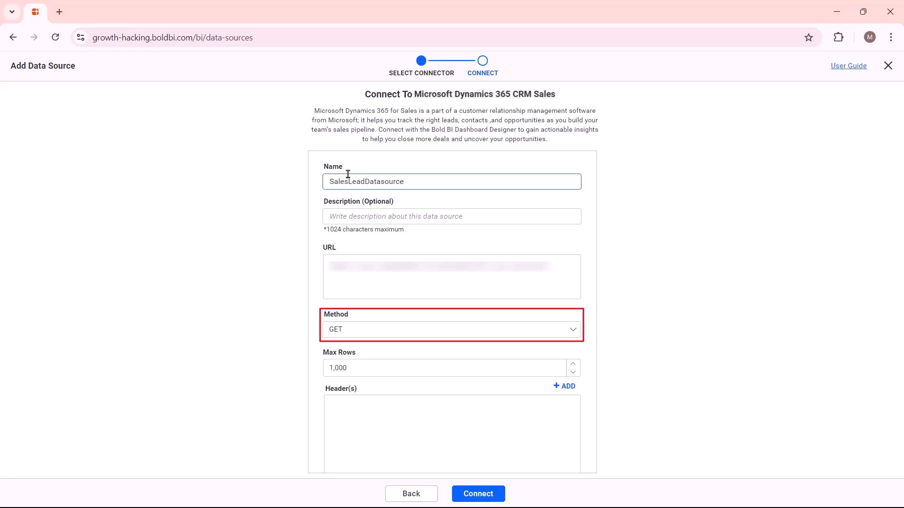
Review the method, max rows, headers, refresh schedule and authentication settings, and connect to Microsoft Dynamics 365 CRM Sales.
scroll(348, 174, "down", 3)
left_click(573, 184)
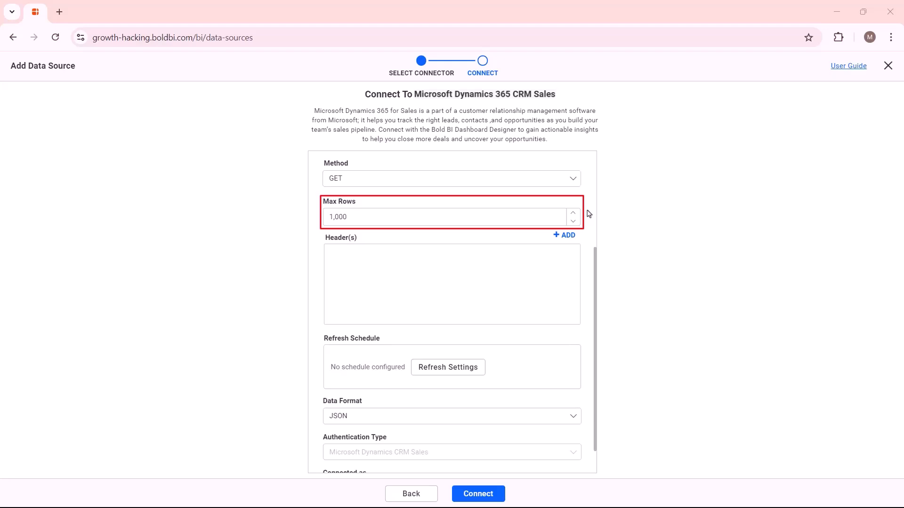
scroll(588, 214, "up", 1)
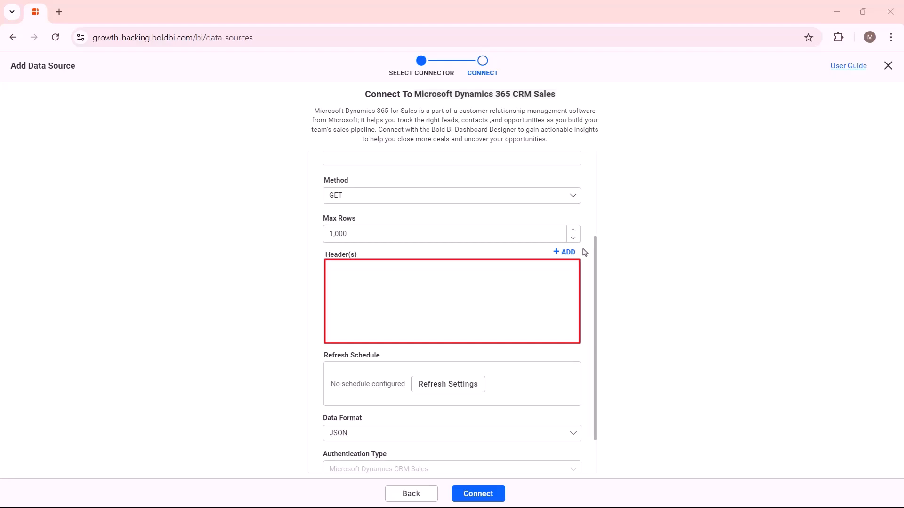
scroll(585, 253, "down", 1)
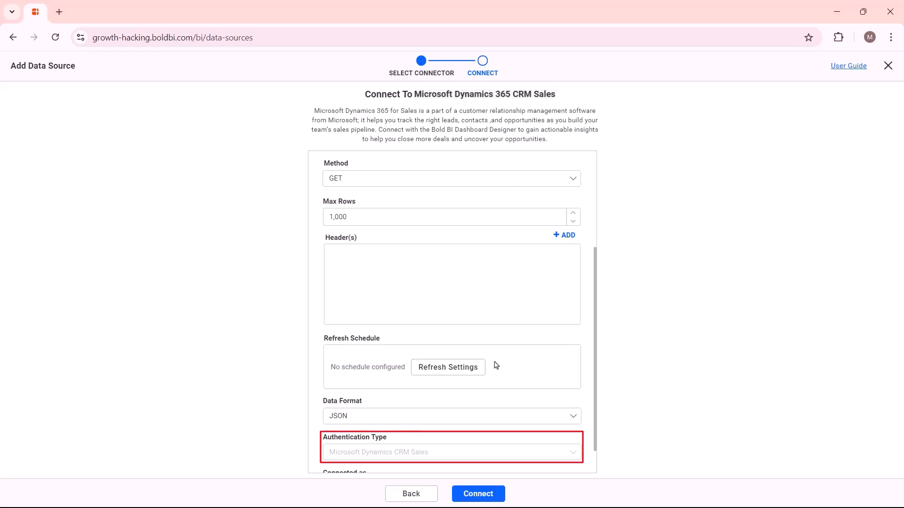
scroll(509, 469, "down", 1)
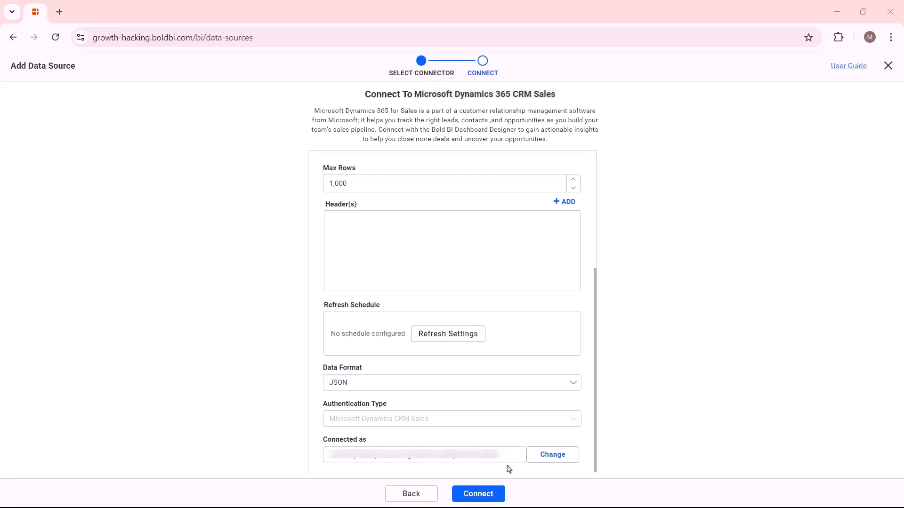
left_click(490, 492)
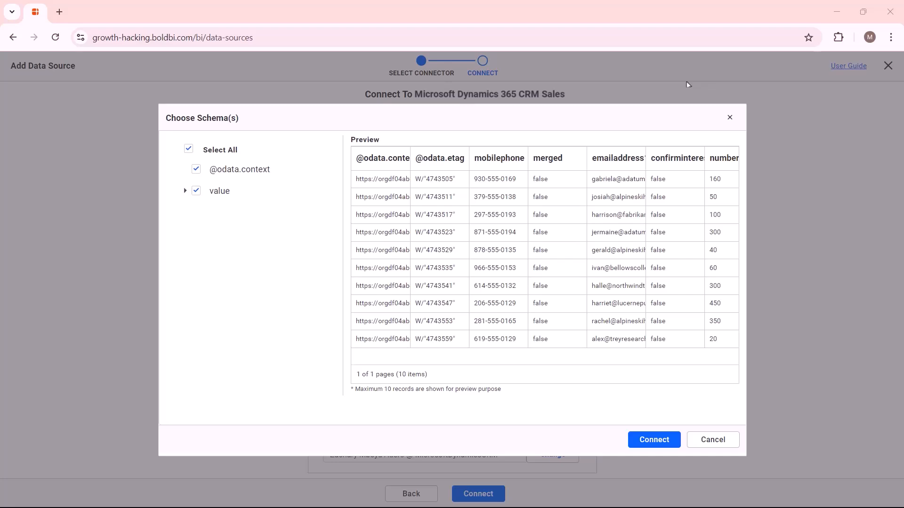
Inspect the fields under the value schema and connect with all schemas selected.
left_click(185, 191)
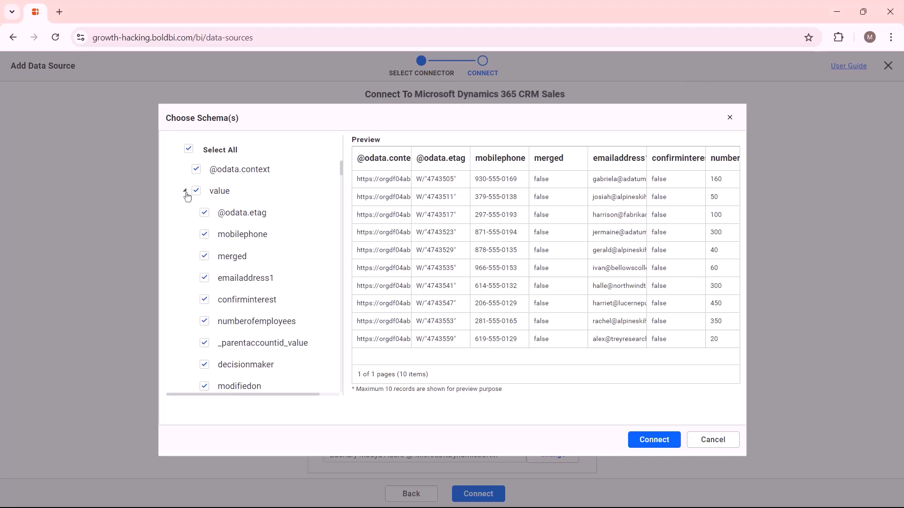
left_click(185, 191)
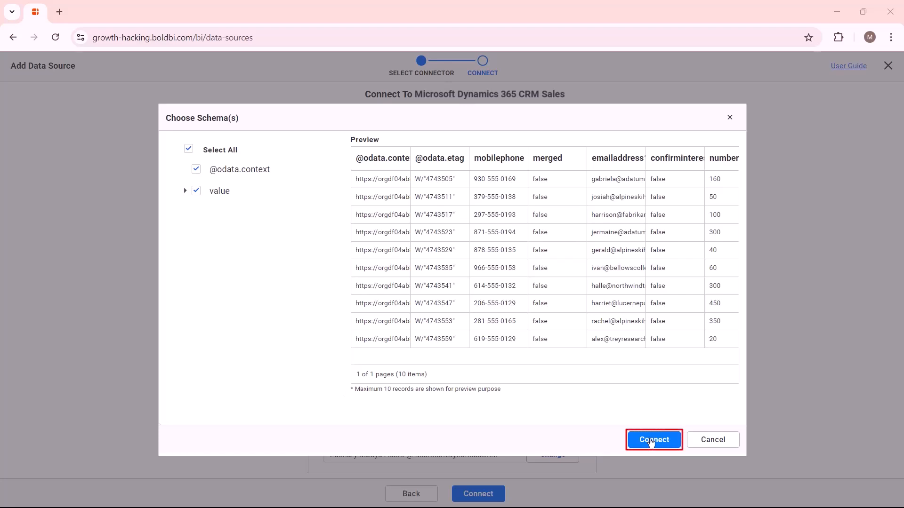
left_click(652, 440)
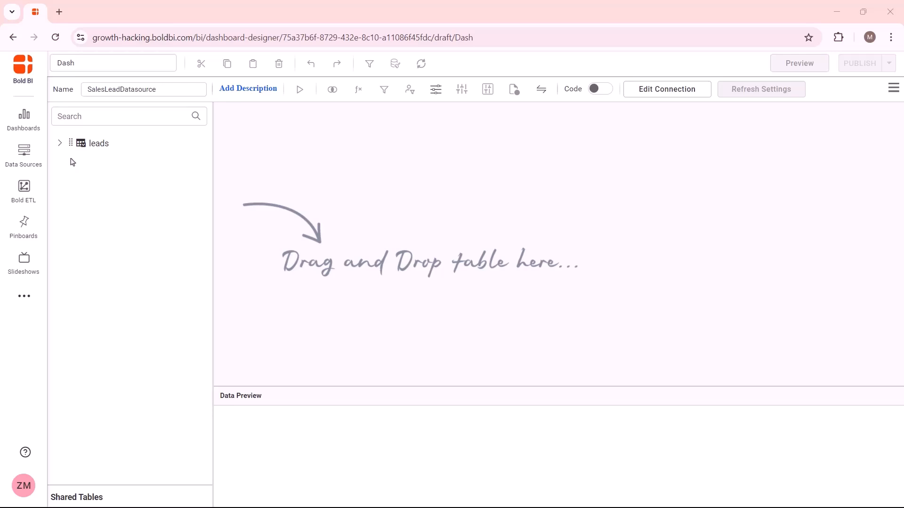
Place the leads table on the data source canvas and update the data preview.
left_click_drag(72, 145, 250, 149)
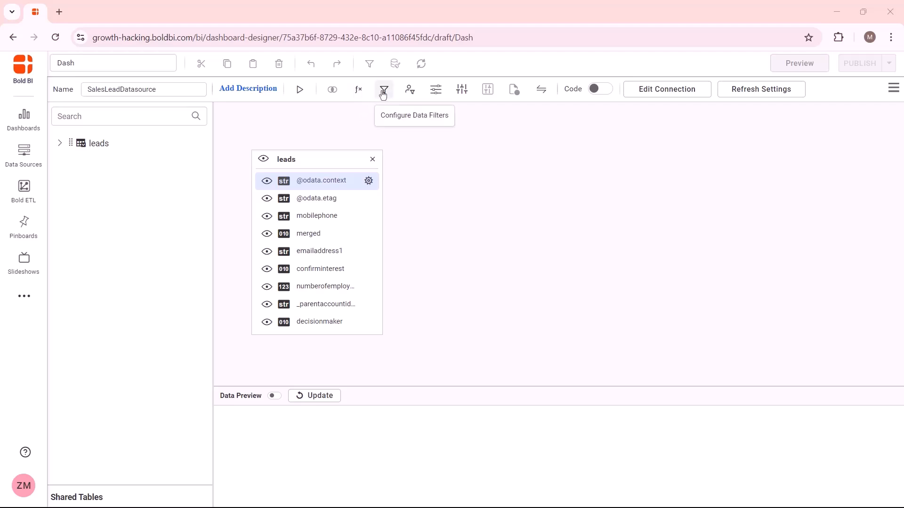
left_click(322, 400)
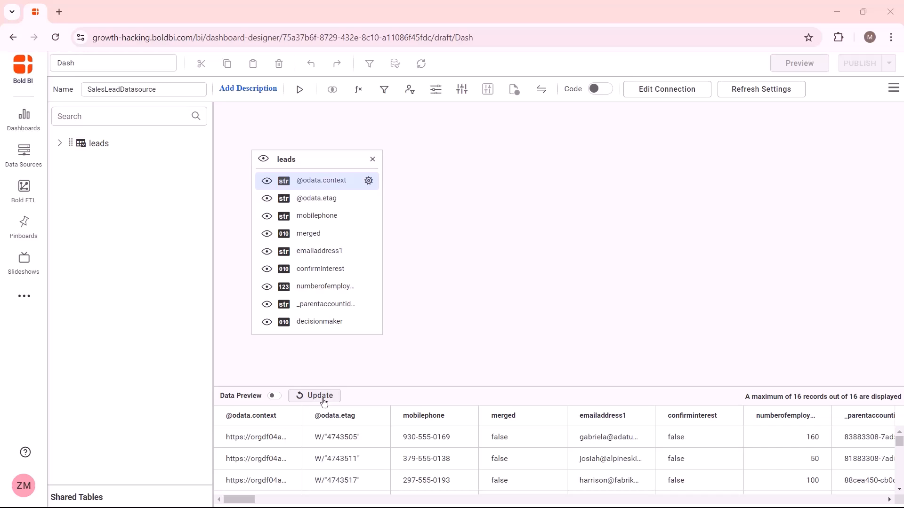
Schedule an enabled hourly data refresh for SalesLeadDatasource, recurring every 00:05 with no end.
left_click(755, 92)
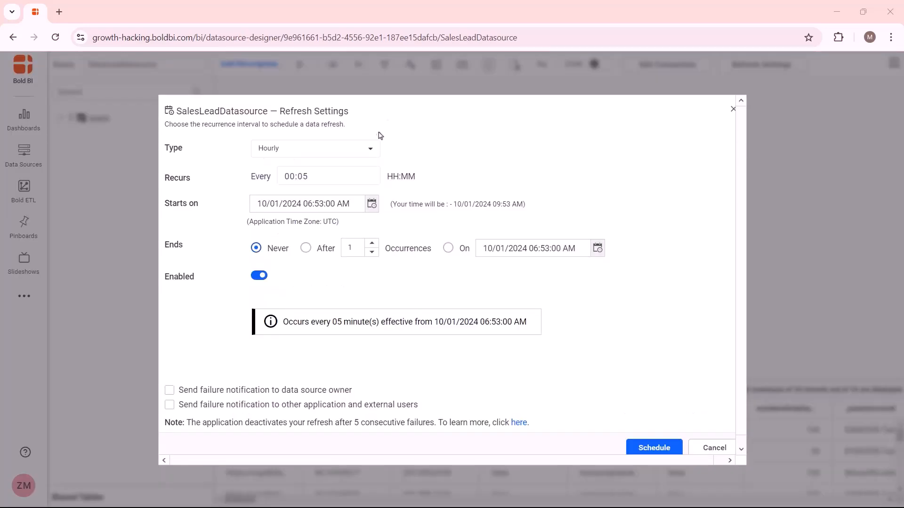
left_click(372, 148)
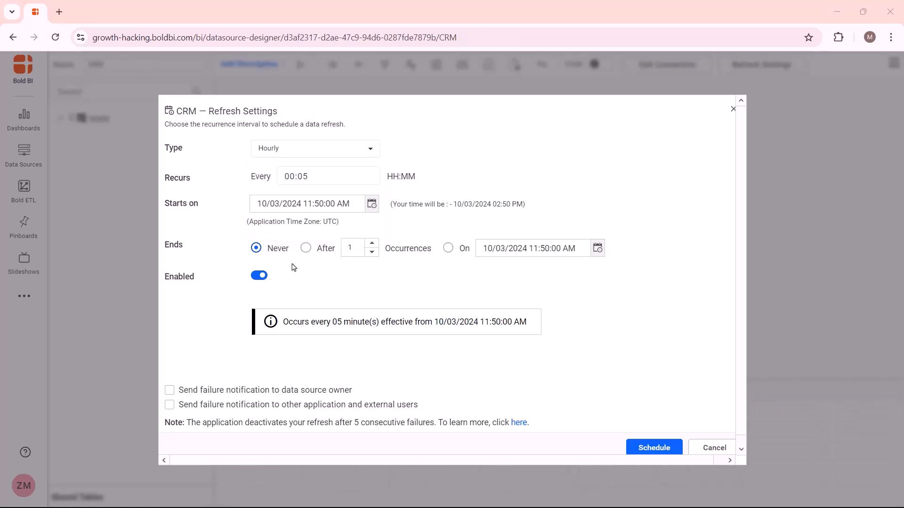
left_click(262, 276)
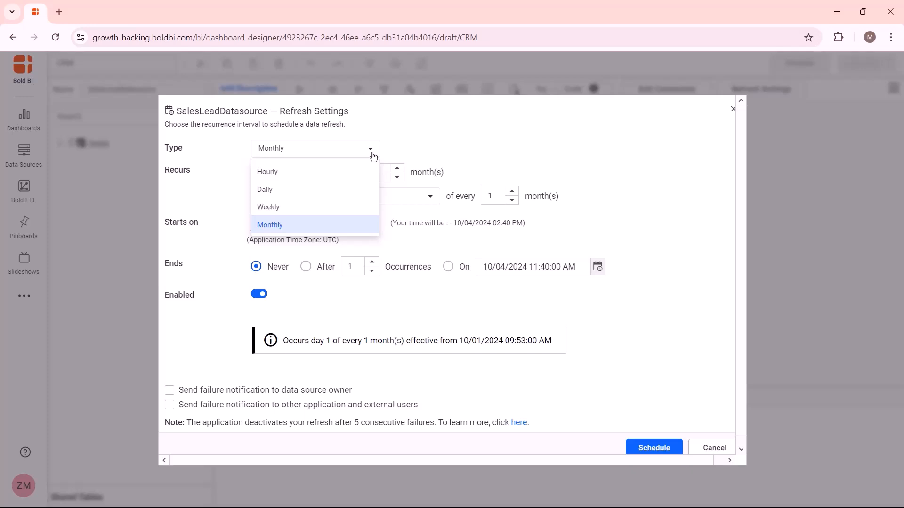
left_click(343, 173)
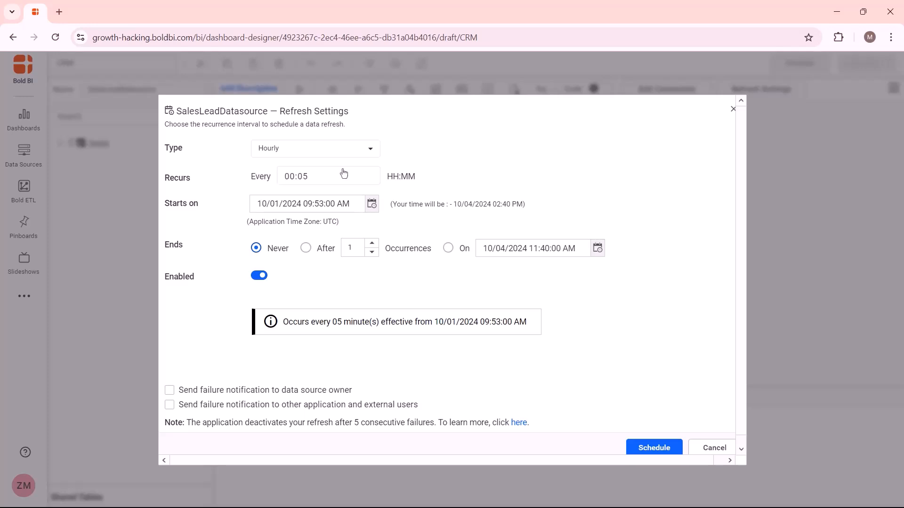
left_click(651, 448)
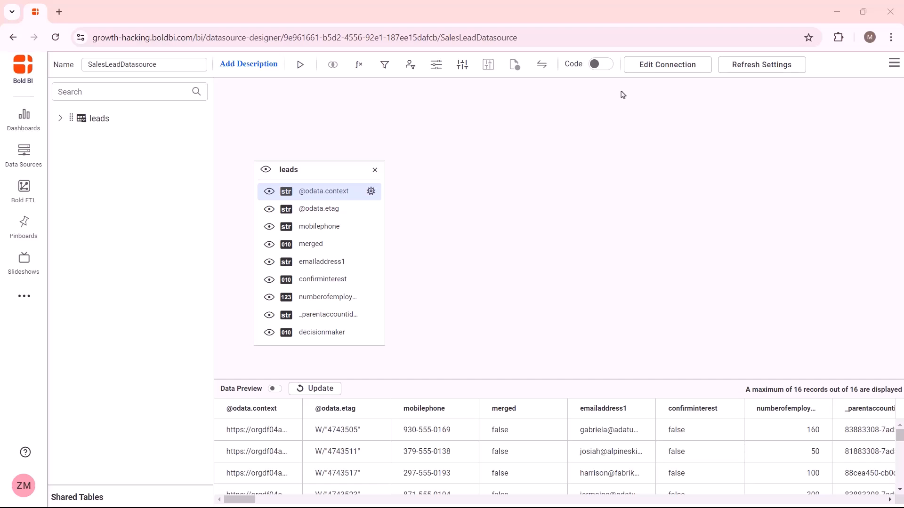
Save SalesLeadDatasource and exit the data source designer.
left_click(655, 71)
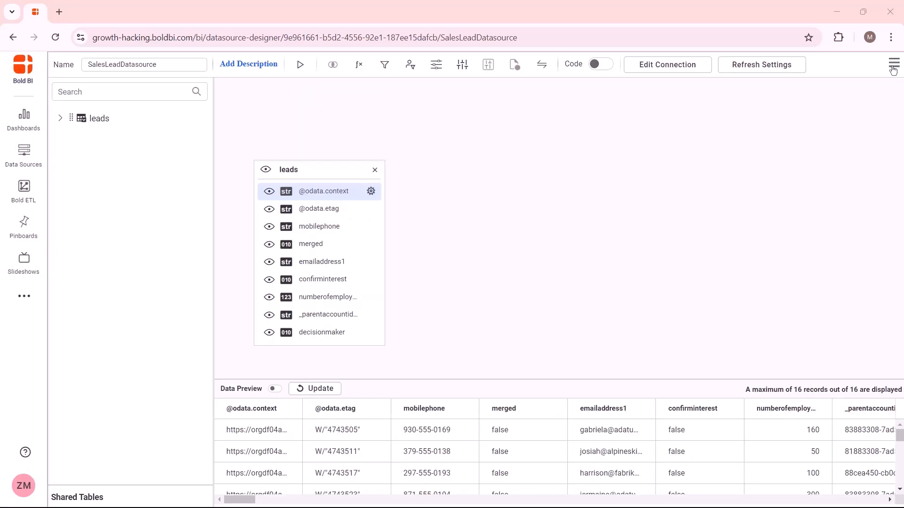
left_click(893, 69)
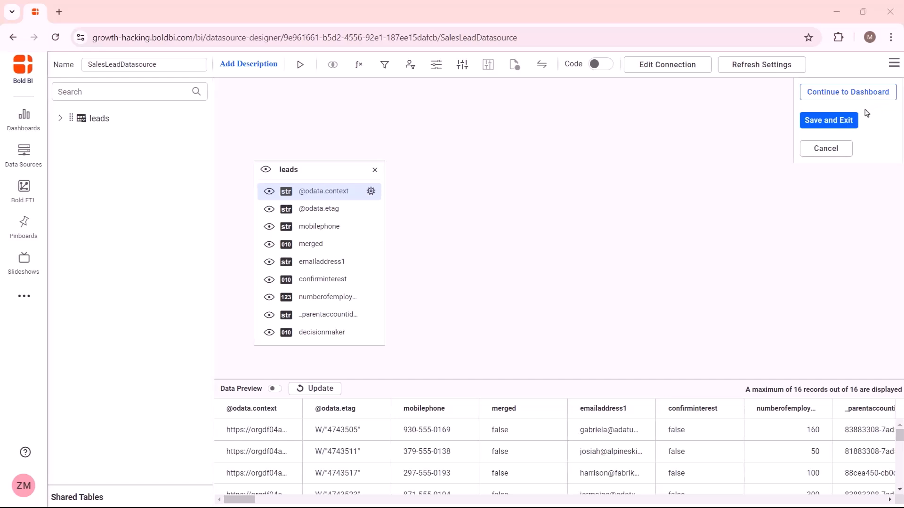
left_click(844, 122)
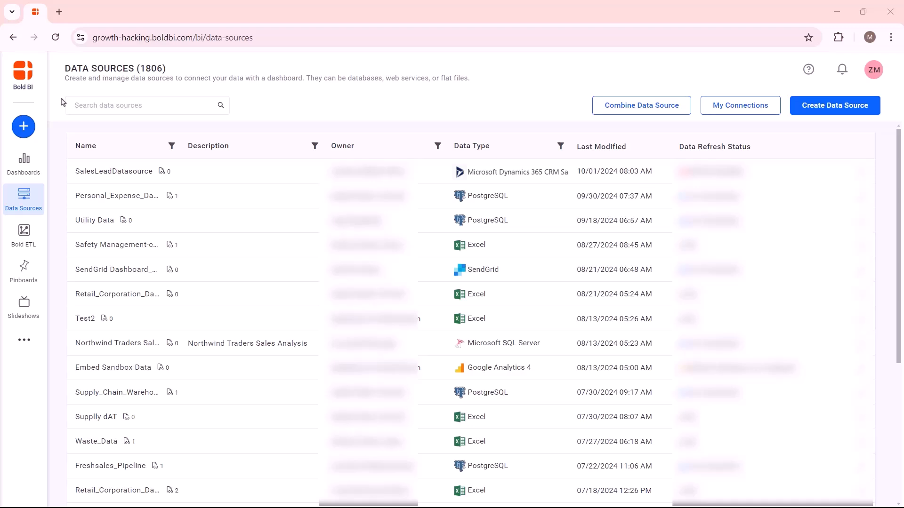
Create a dashboard from scratch named "Microsoft Dynamics CRM Sales Data" and open it for design.
left_click(34, 121)
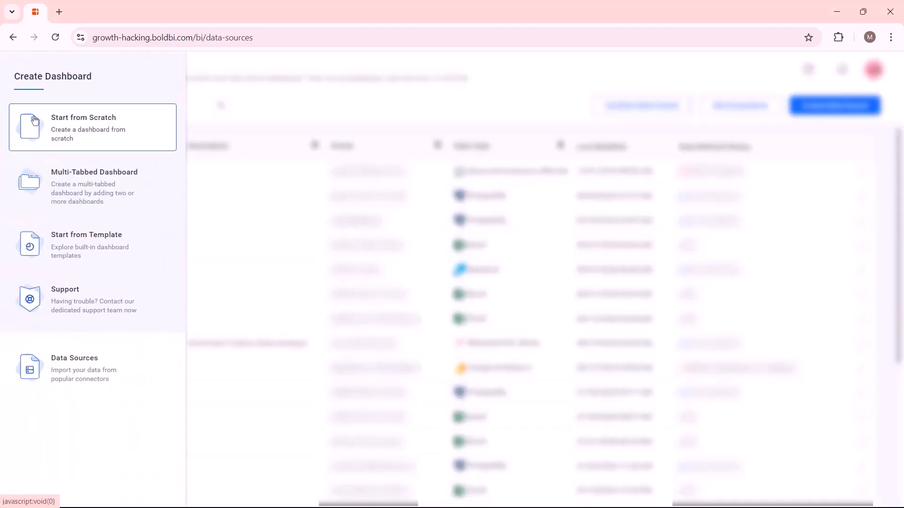
left_click(34, 121)
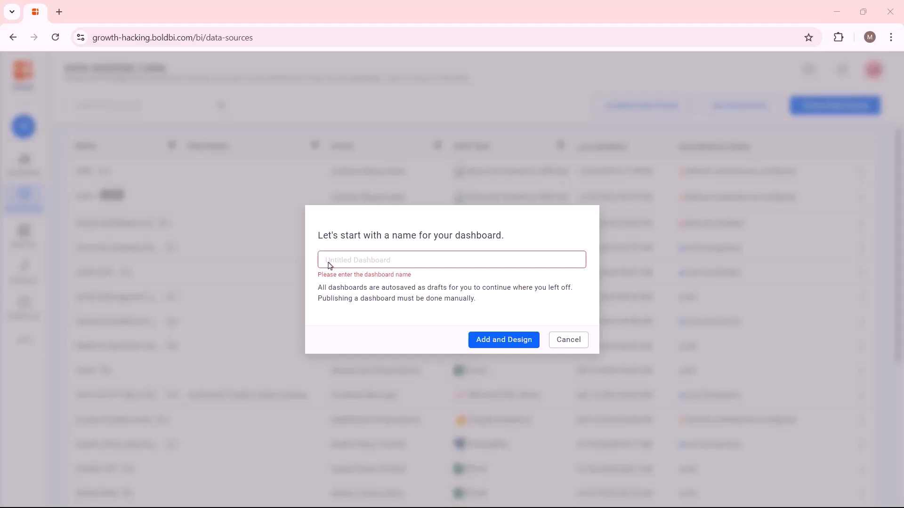
left_click(329, 266)
type("Microsoft Dynamics")
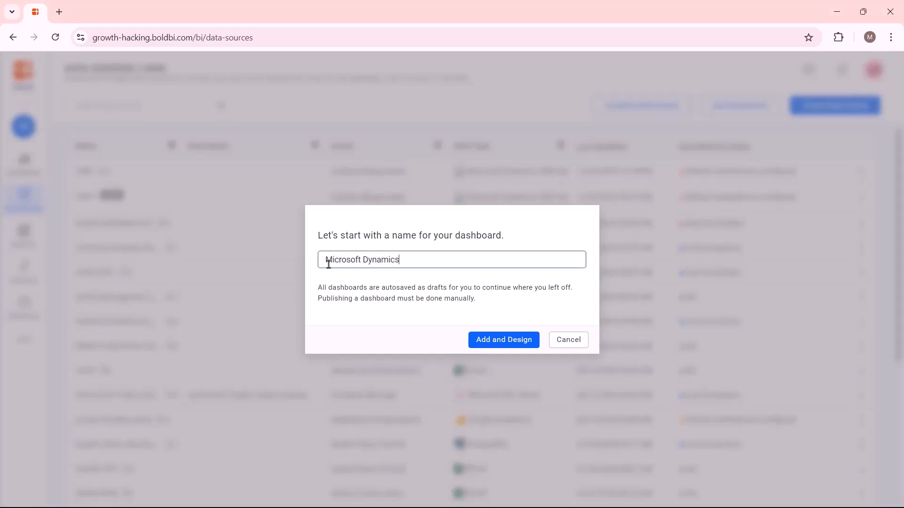
type(" CRM Sales Data")
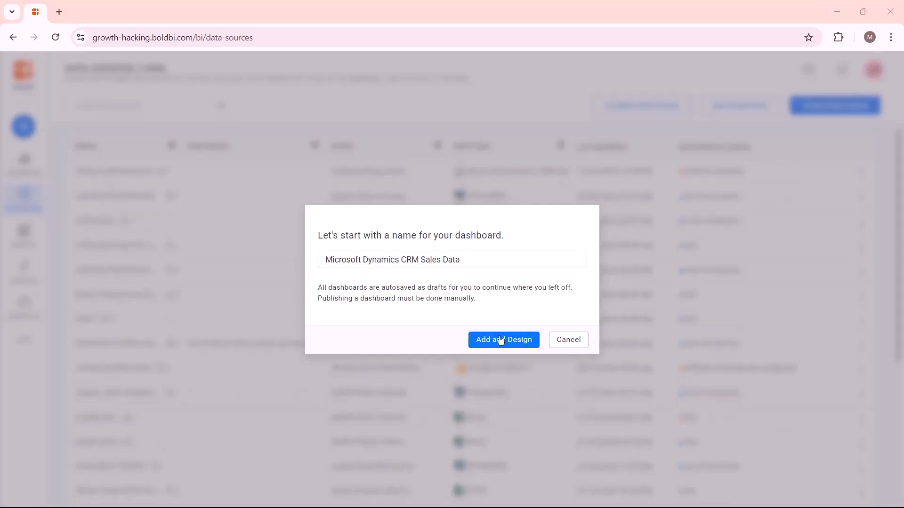
left_click(501, 340)
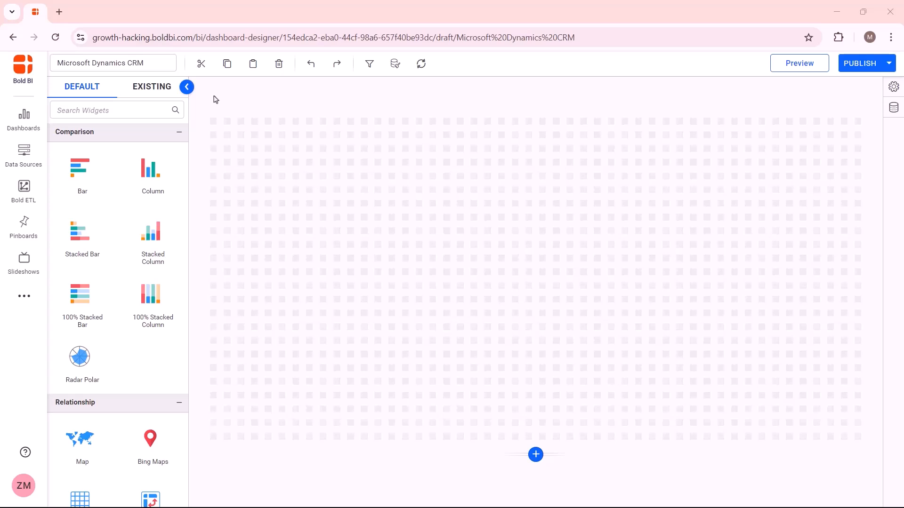
Add the existing SalesLeadDatasource to the dashboard as its data source.
left_click(893, 109)
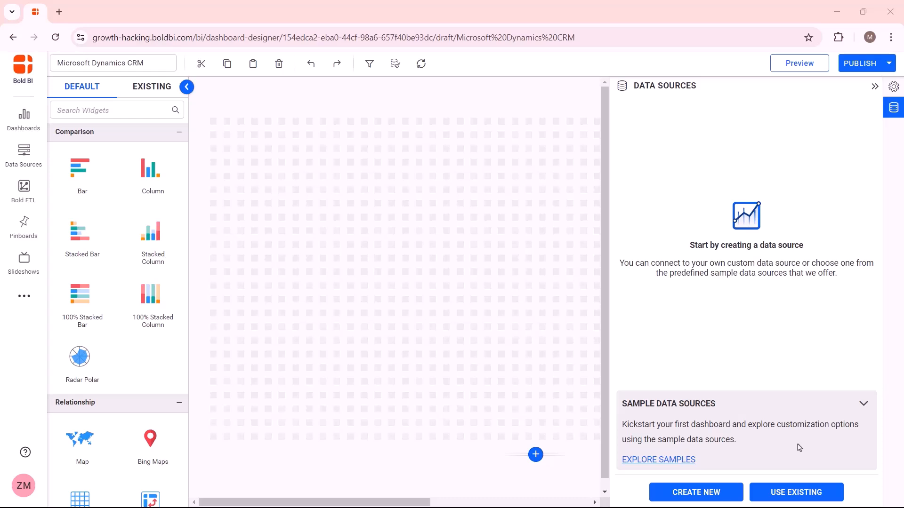
left_click(794, 494)
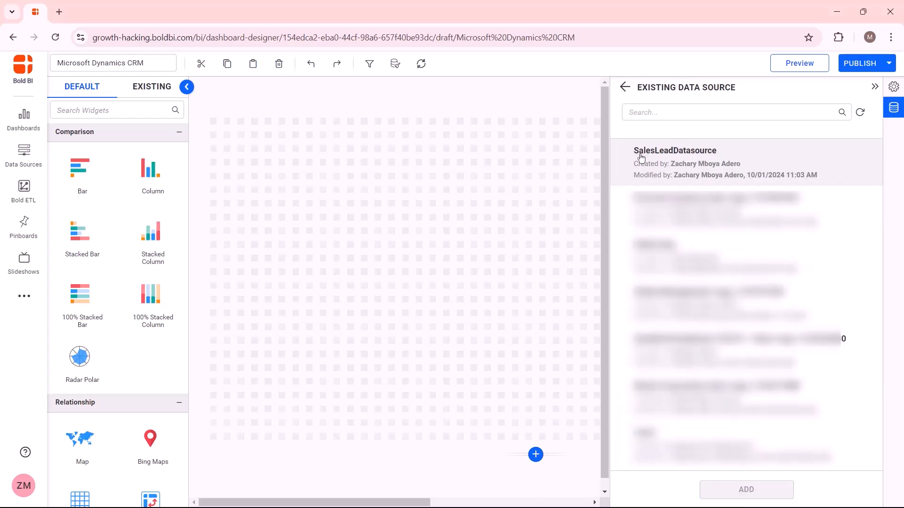
left_click(641, 157)
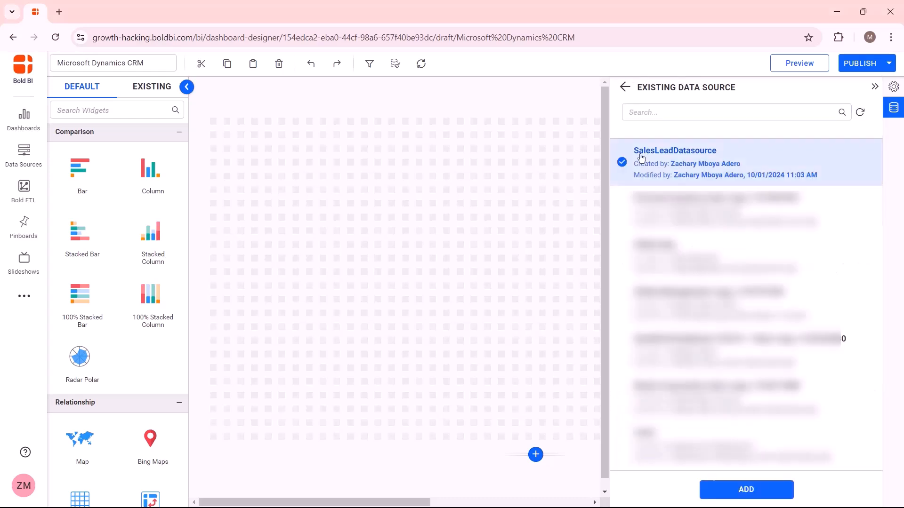
left_click(725, 494)
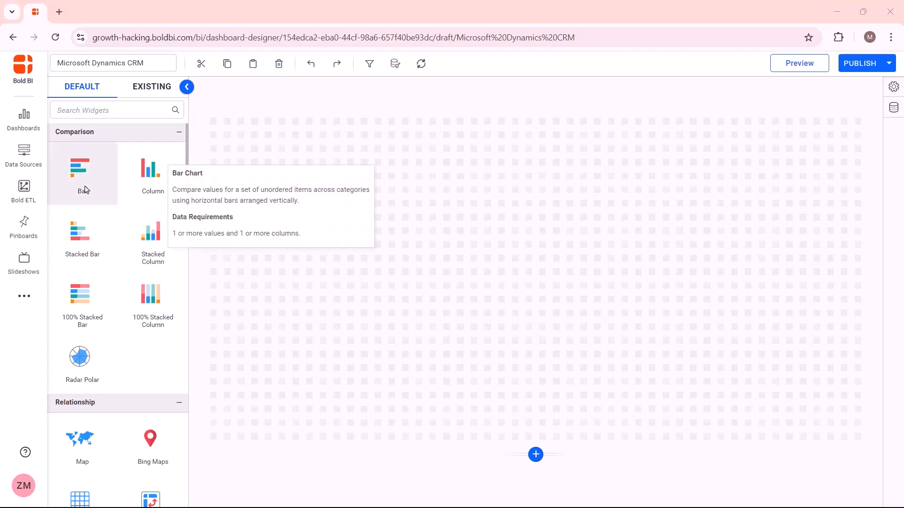
Place a bar chart near the canvas's upper-left area and assign revenue_base as its value, renamed "Revenue".
left_click_drag(80, 170, 284, 159)
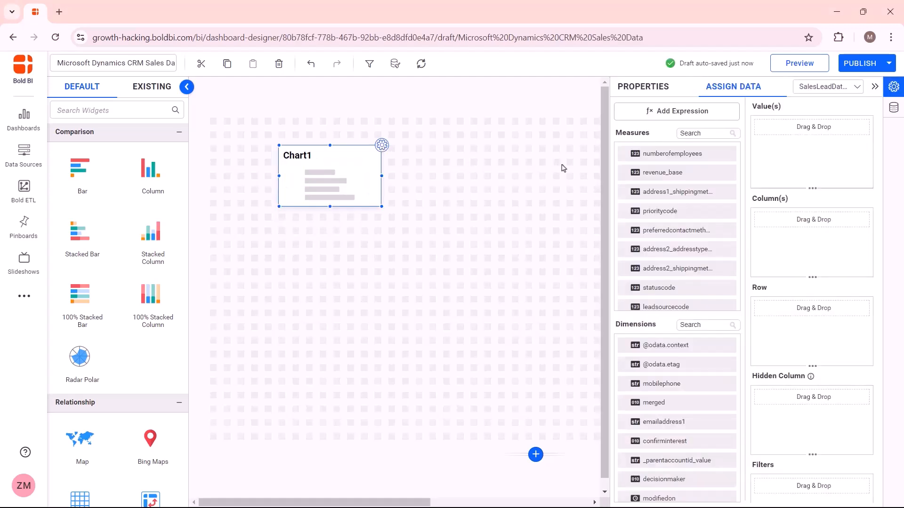
left_click_drag(664, 173, 800, 136)
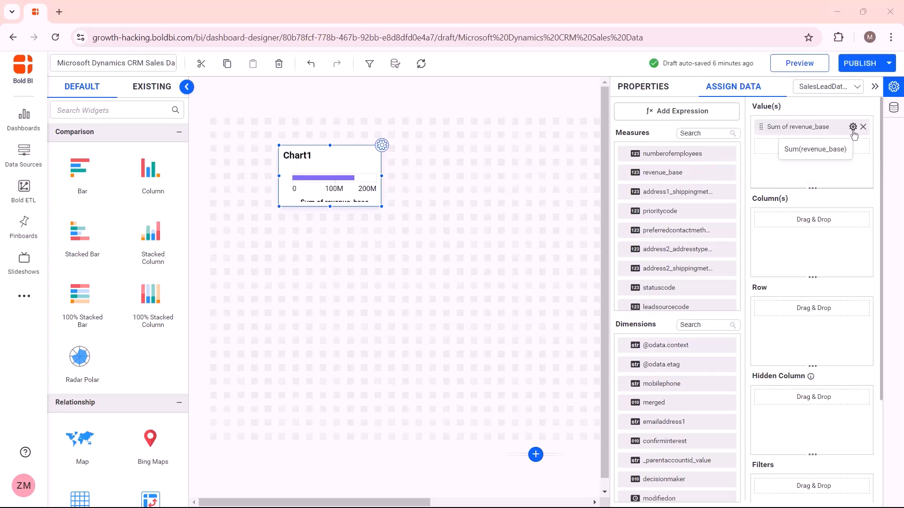
key("ctrl+a")
type("Revenue")
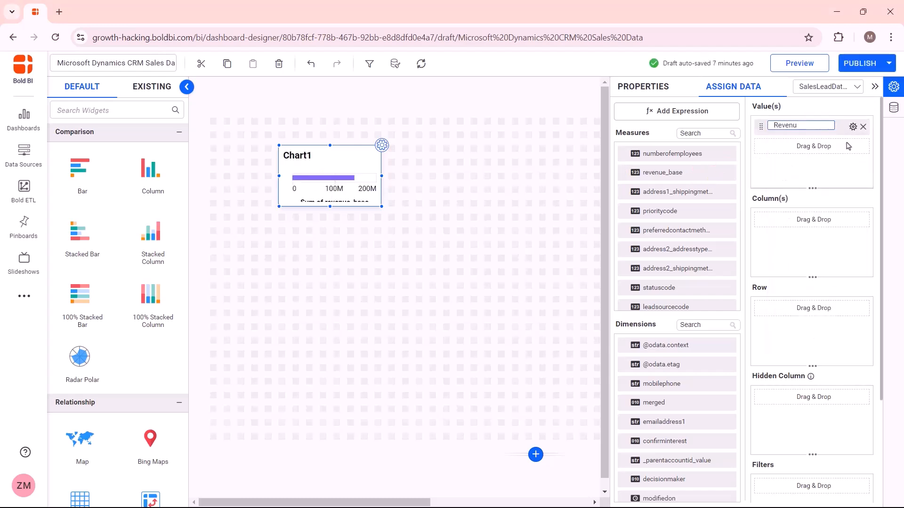
key("Return")
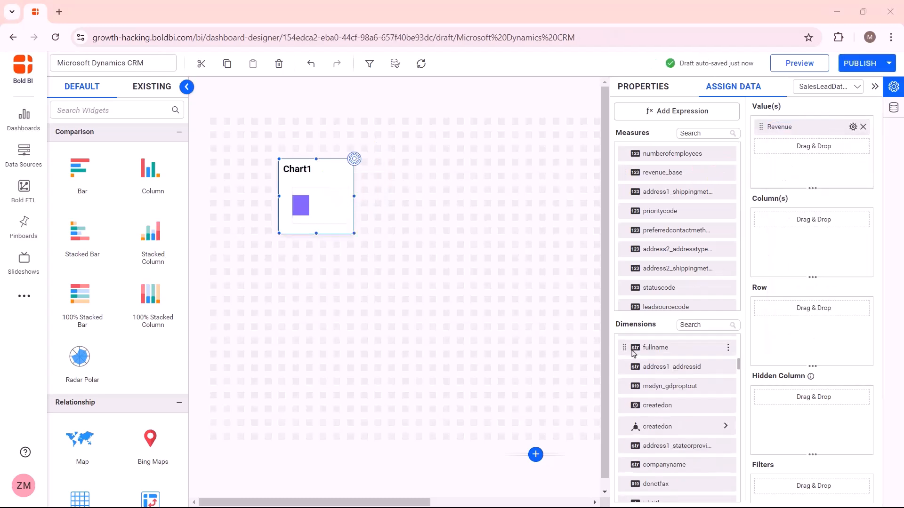
Assign the fullname dimension as the bar chart's column, labelled "Full Name", and enlarge the chart widget.
left_click_drag(655, 347, 768, 229)
left_click(852, 220)
left_click(843, 239)
type("Full Nam")
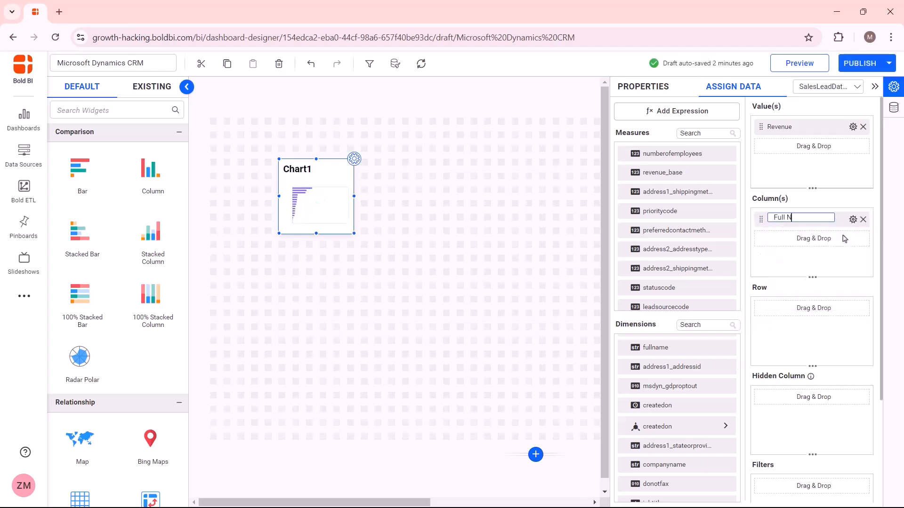
type("e")
key("Return")
left_click_drag(354, 234, 674, 339)
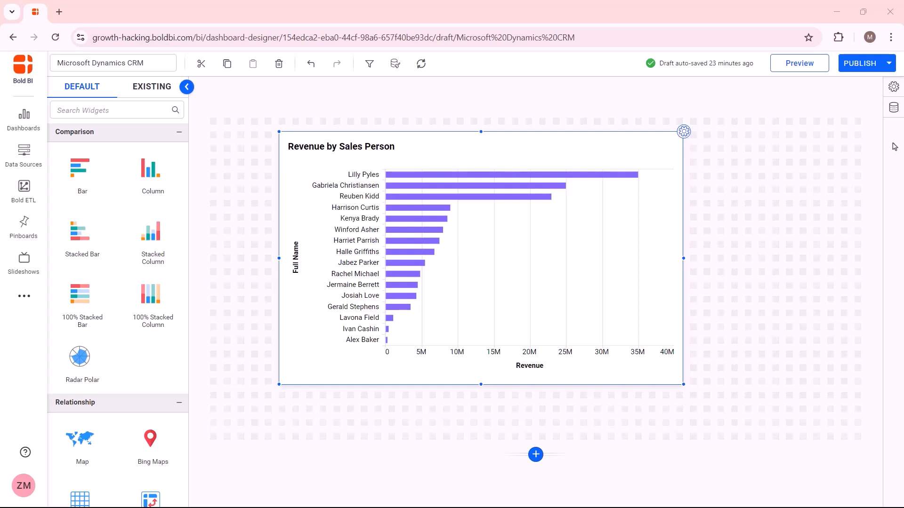
Start creating a new data source for the dashboard and open the list of available connectors.
left_click(894, 109)
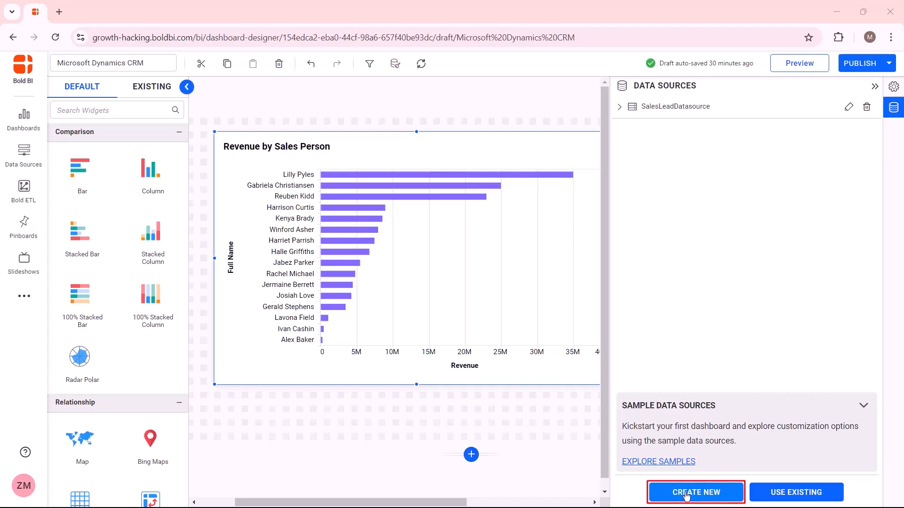
left_click(685, 494)
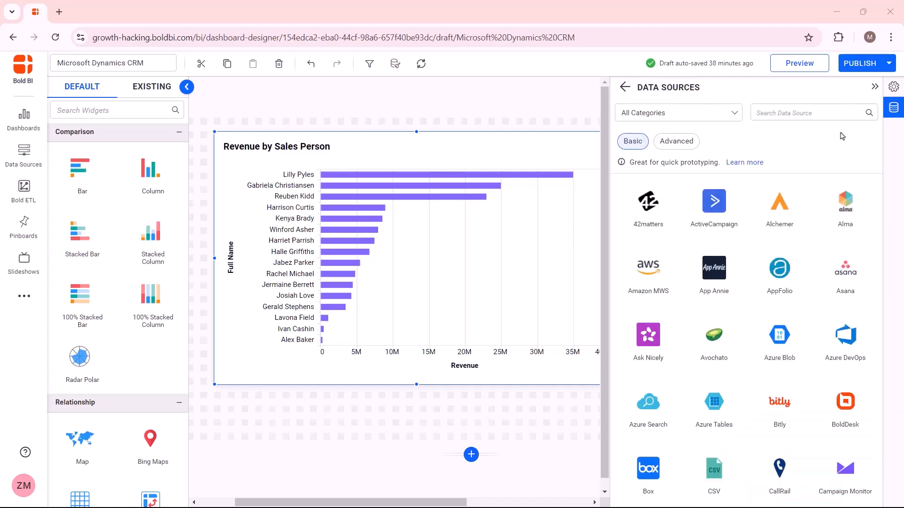